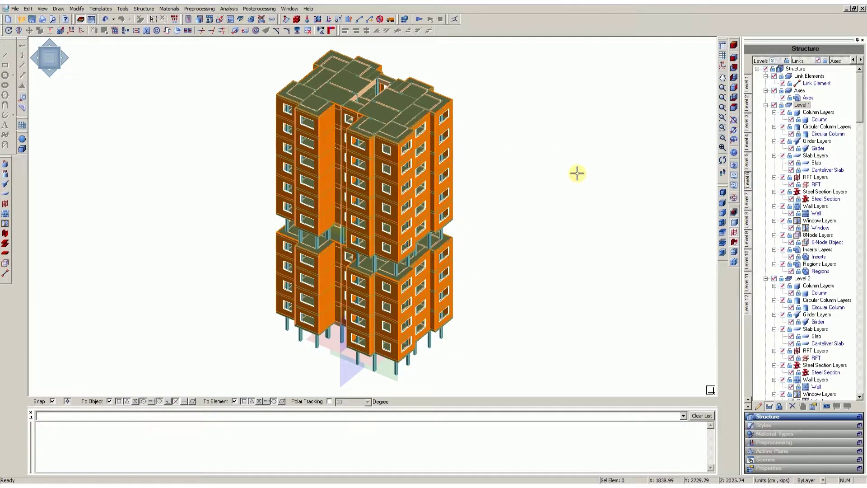
Step: Review the Stage 1 earthquake loads in the loading scenario and plot the seismic acceleration data against time
click(734, 141)
drag(562, 220, 335, 29)
click(331, 20)
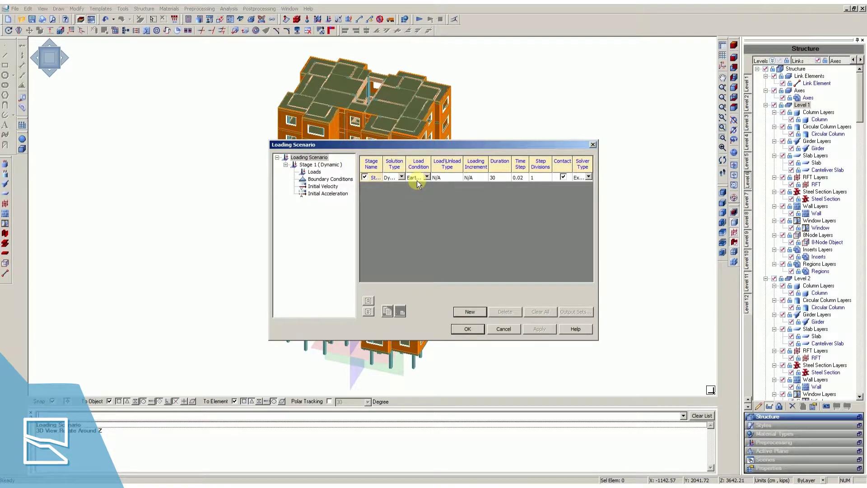
click(313, 173)
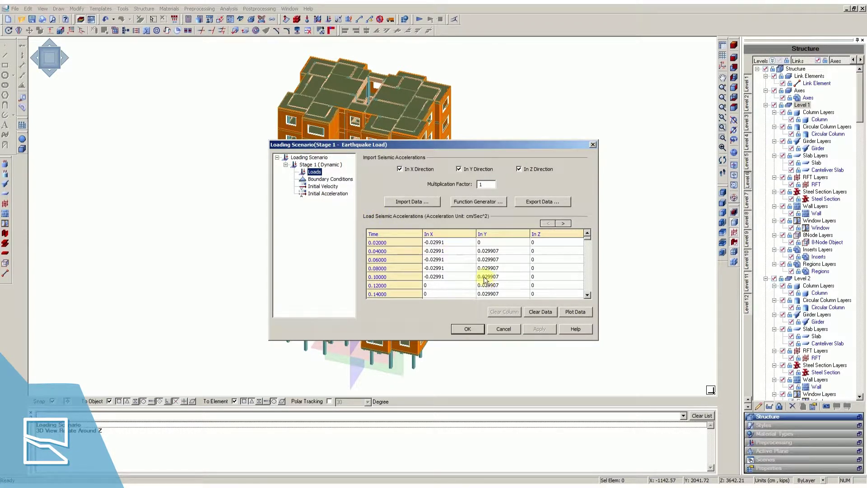
click(567, 313)
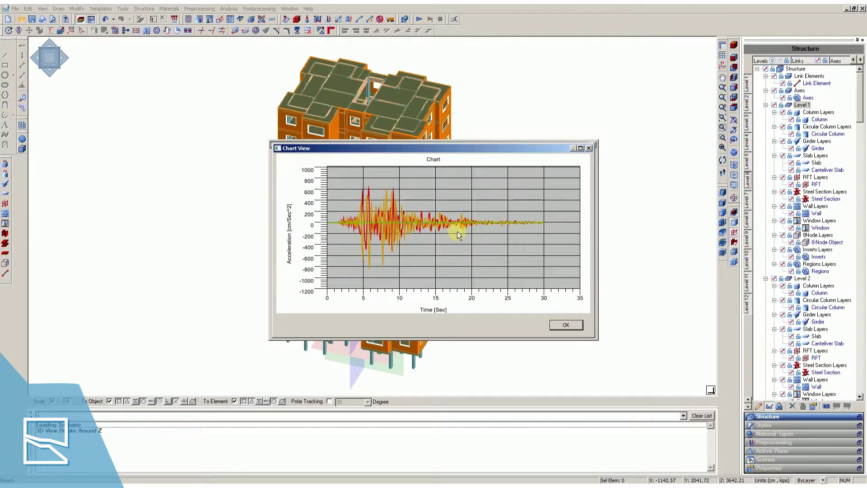
click(566, 325)
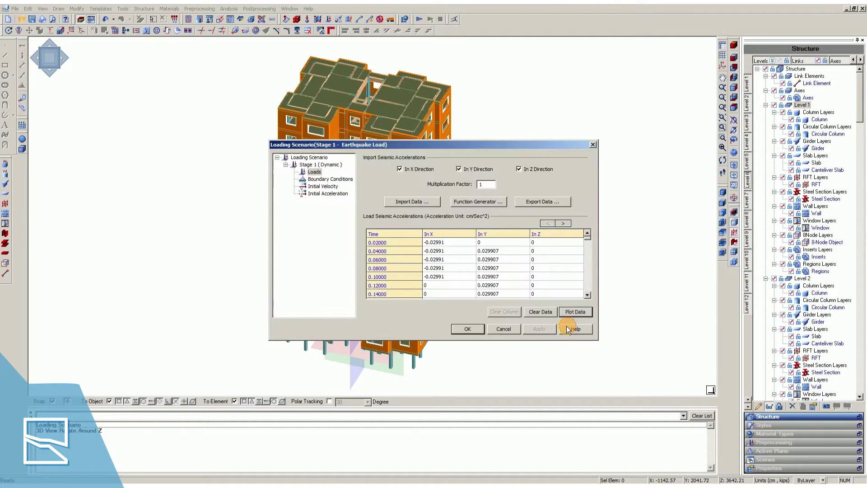
click(468, 328)
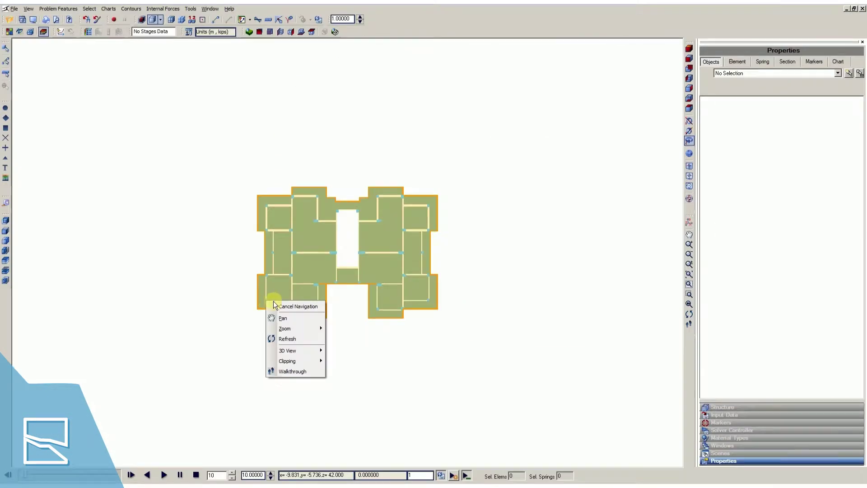
Step: Display the model elements shrunk in plan view and select the middle outer-edge element of the small central slab on every floor
click(280, 302)
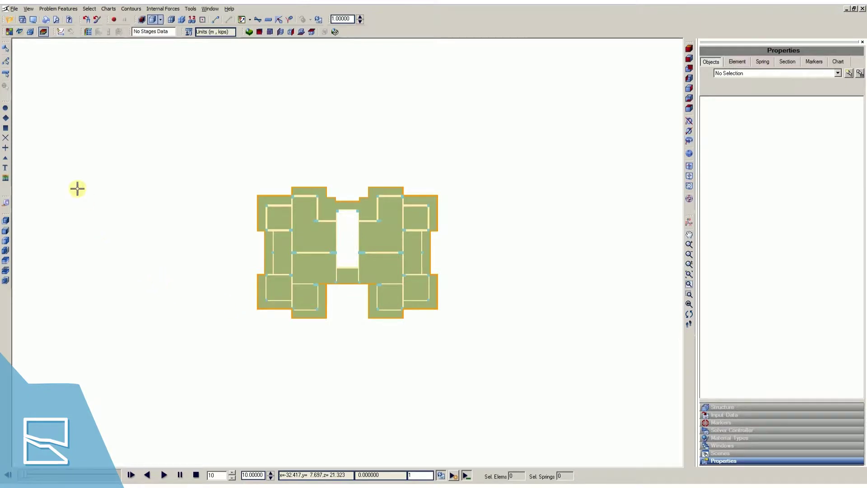
click(5, 48)
click(307, 282)
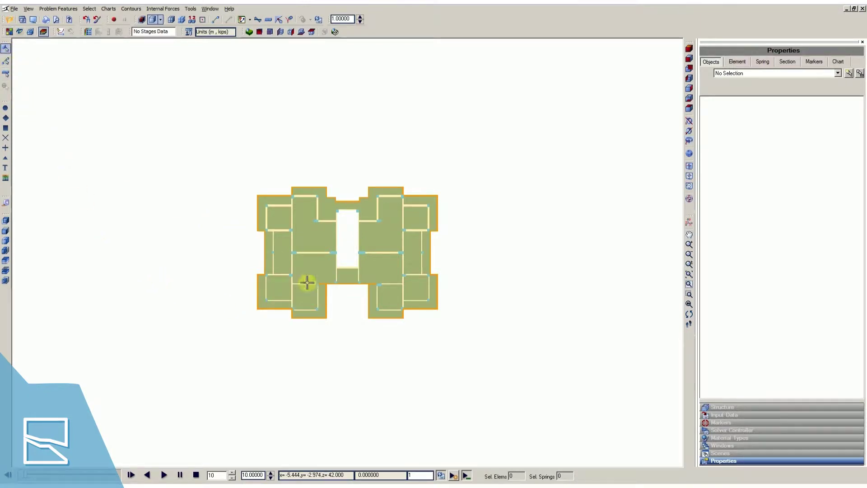
scroll(349, 292, up, 3)
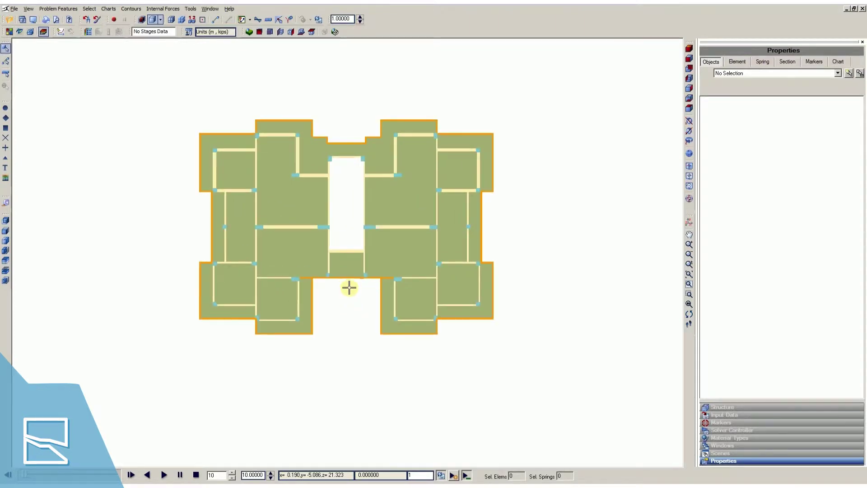
scroll(348, 287, up, 5)
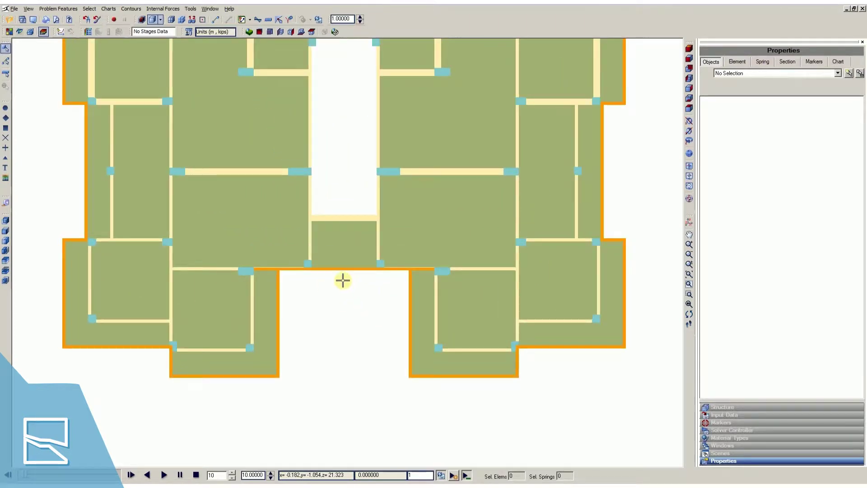
click(183, 21)
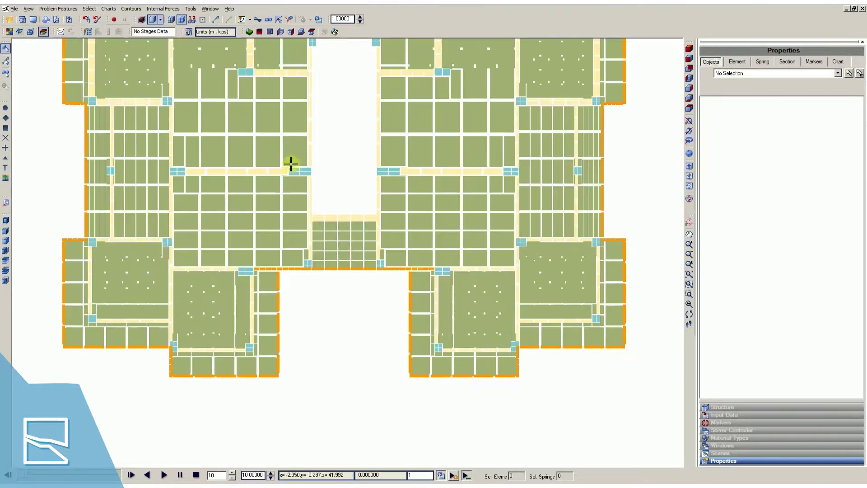
click(343, 264)
Step: Show only the selected slab objects and display them in a 3D view
click(88, 9)
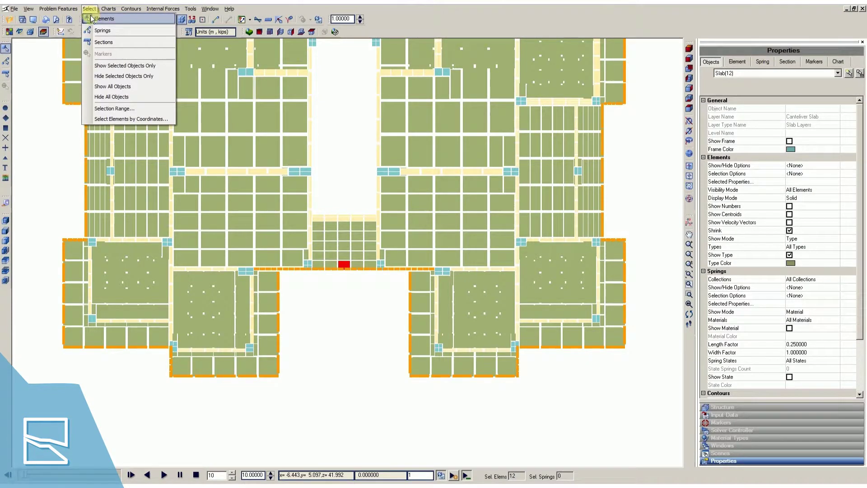
click(100, 67)
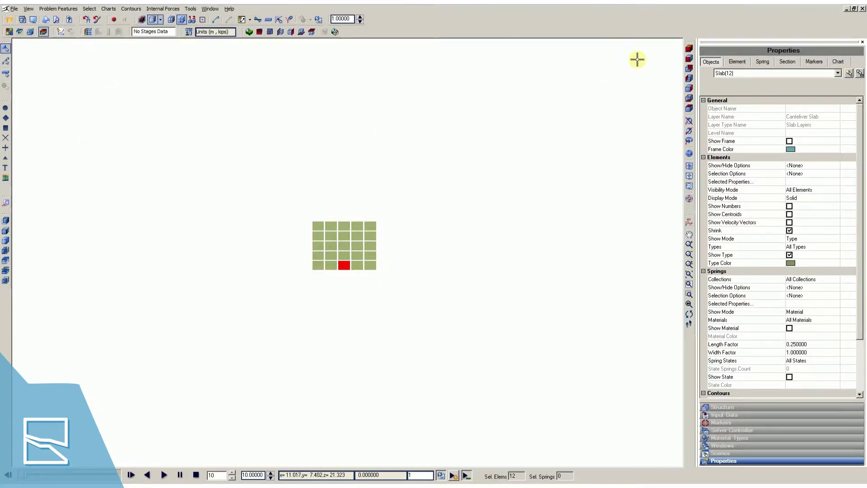
click(688, 49)
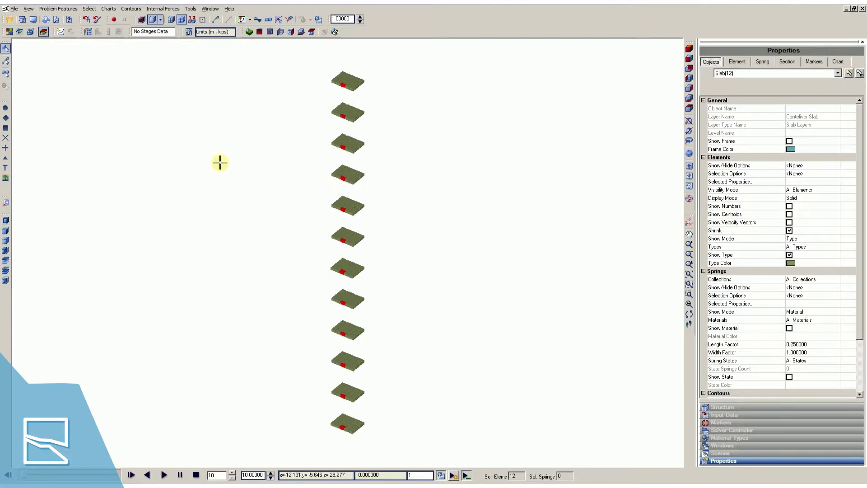
Step: Apply X displacement contours for the selected elements, calculating the limits over frames 1 to 1501
click(90, 33)
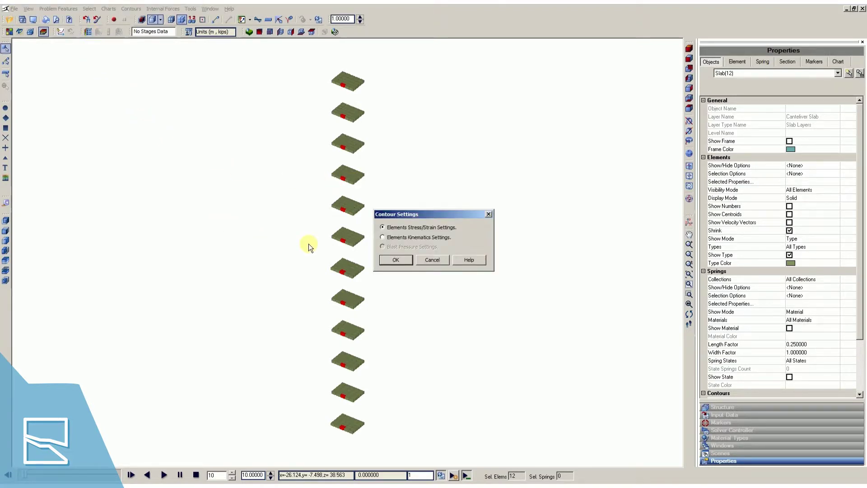
click(394, 260)
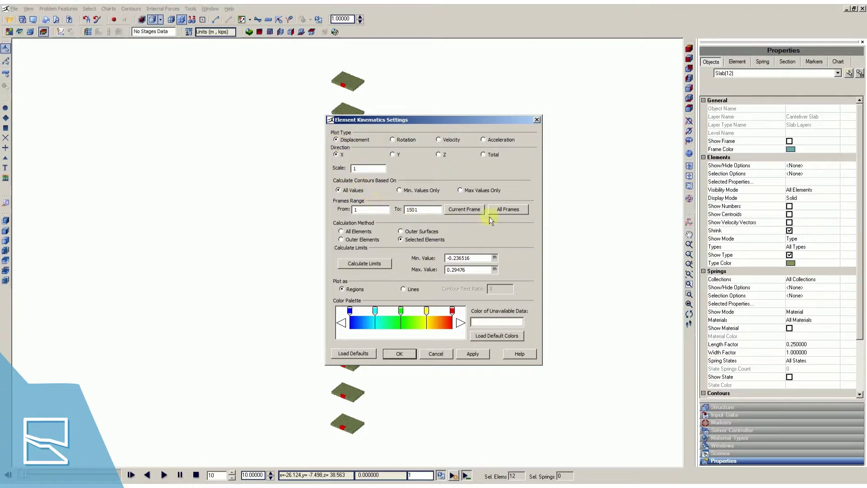
click(364, 265)
click(464, 355)
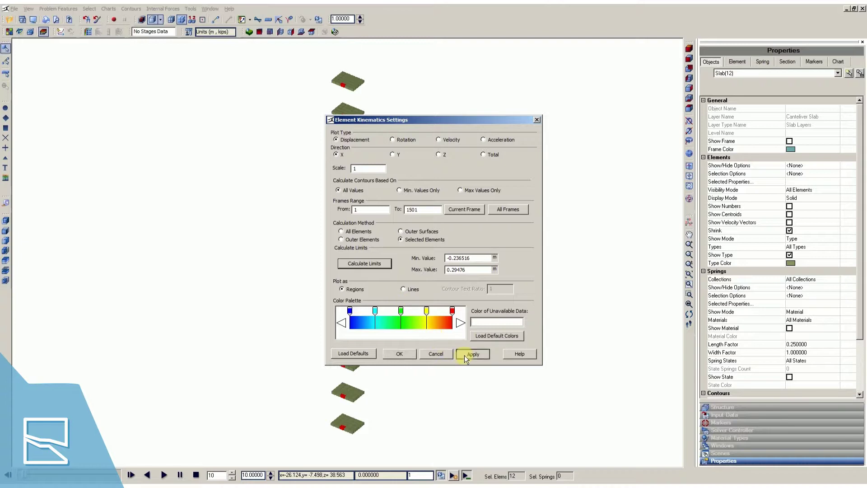
click(394, 351)
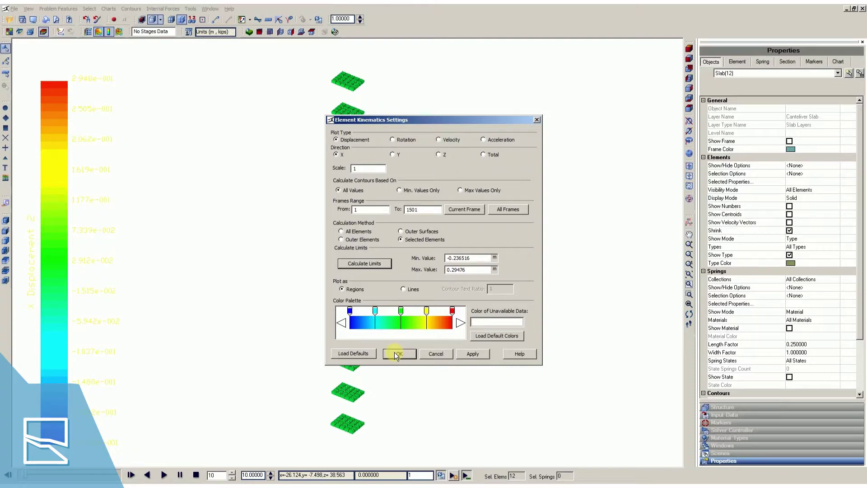
Step: Play the earthquake animation of the isolated slabs, move through its frames, and stop the playback
click(164, 476)
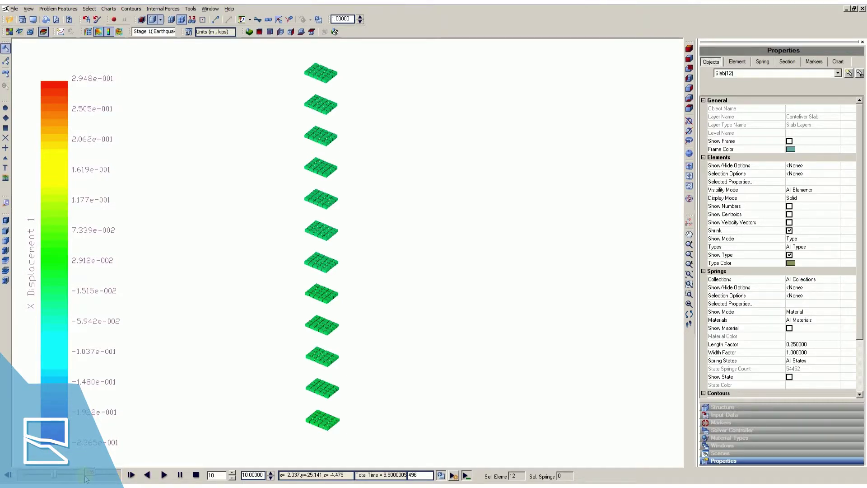
drag(85, 477, 91, 477)
click(165, 477)
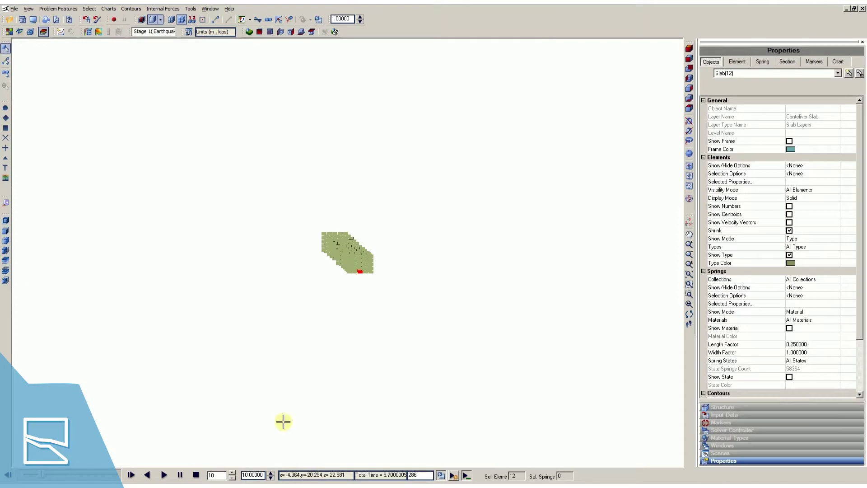
click(195, 475)
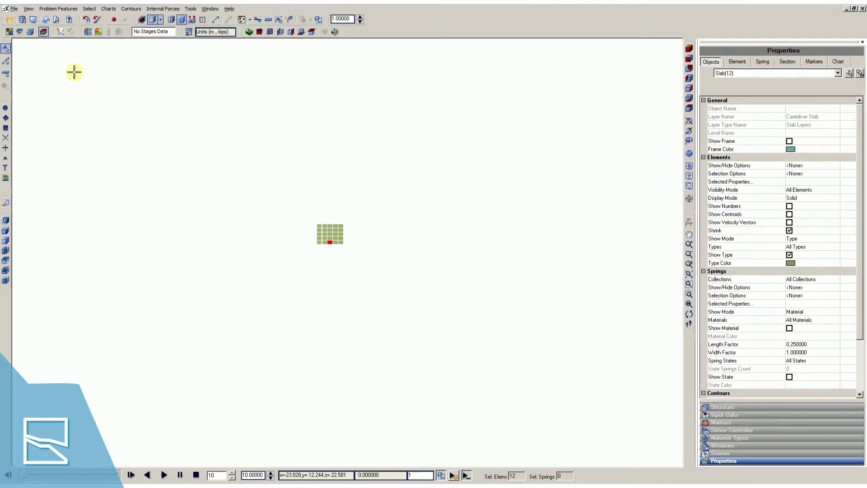
Step: Create a chart at frame 286 with Z location on the X-axis and the selected elements' X displacement on the Y-axis
click(60, 32)
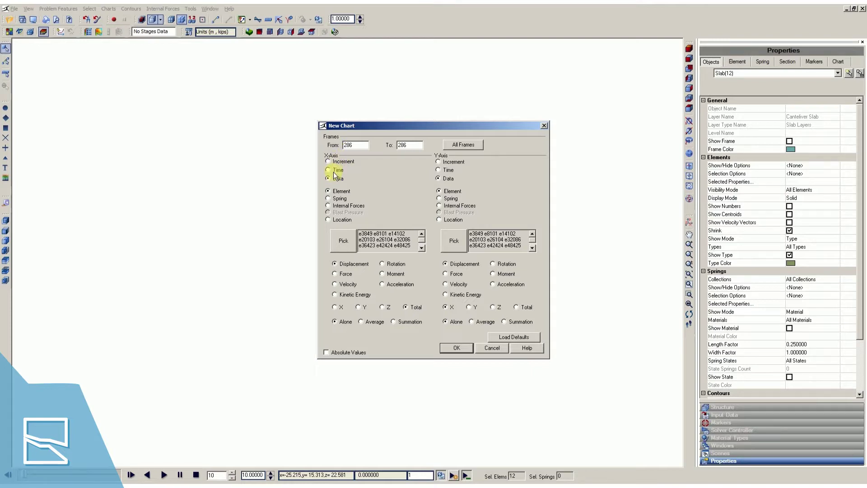
click(329, 220)
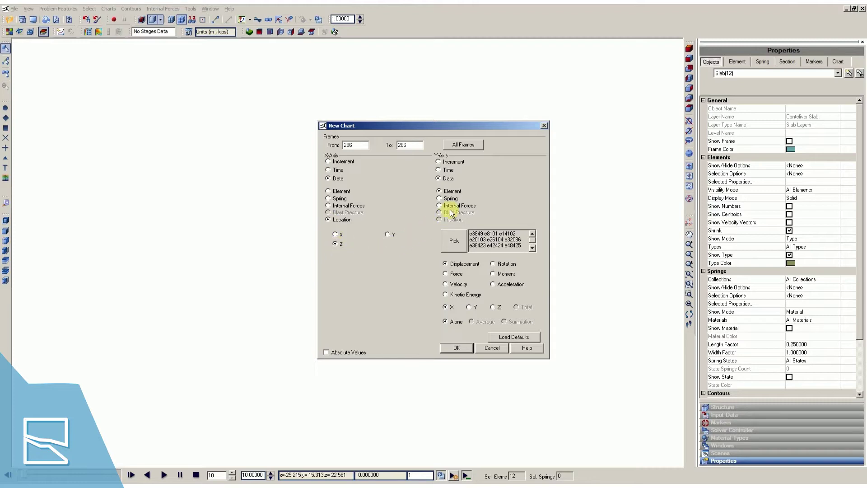
click(445, 264)
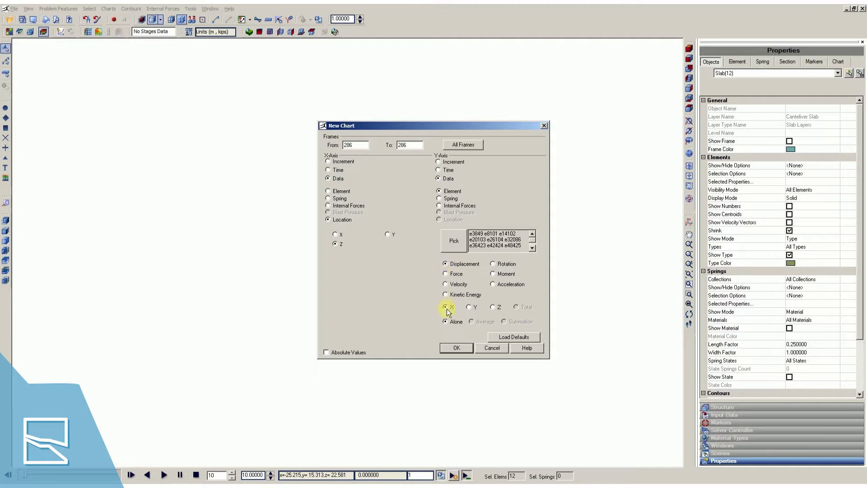
click(453, 241)
scroll(312, 269, up, 3)
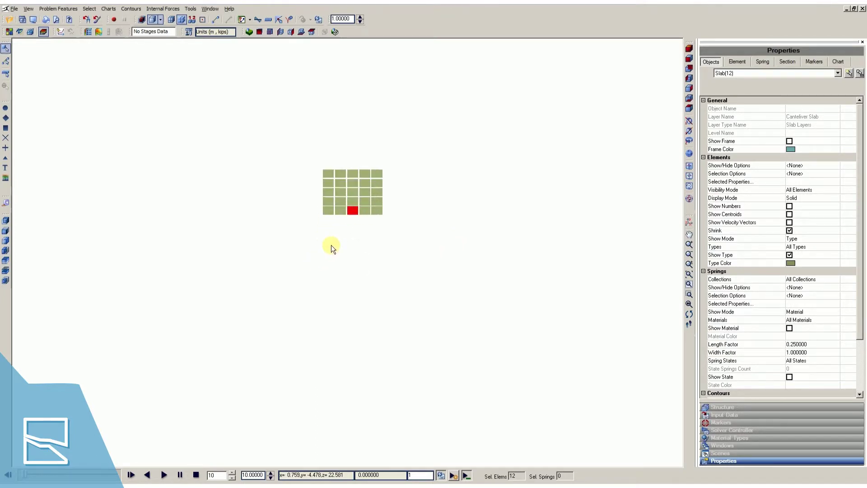
click(360, 207)
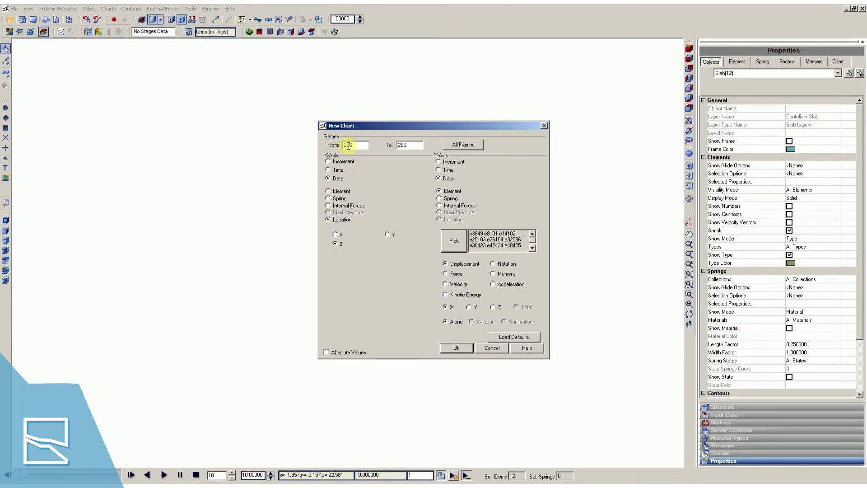
click(454, 349)
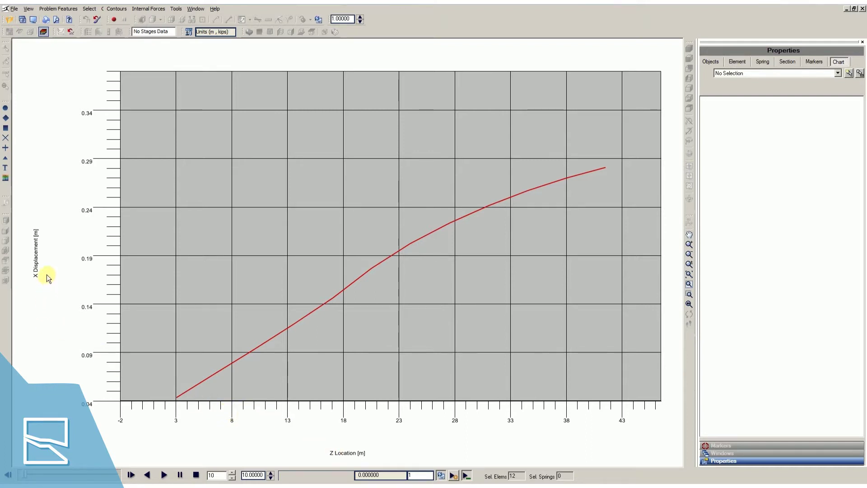
Step: Differentiate the displacement chart with respect to X and tile all open windows vertically
click(274, 99)
right_click(272, 100)
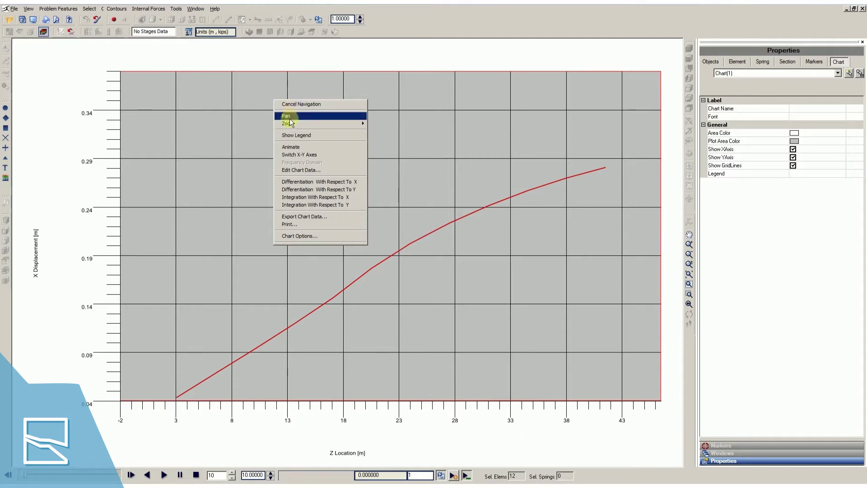
click(295, 183)
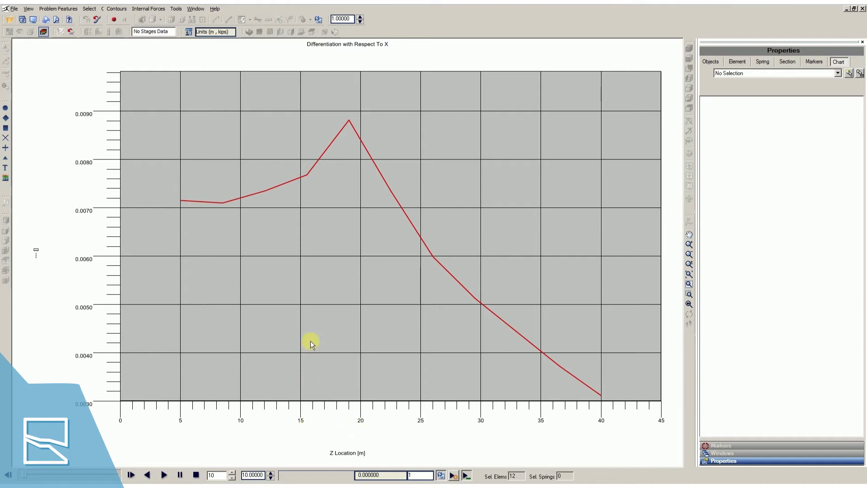
click(189, 11)
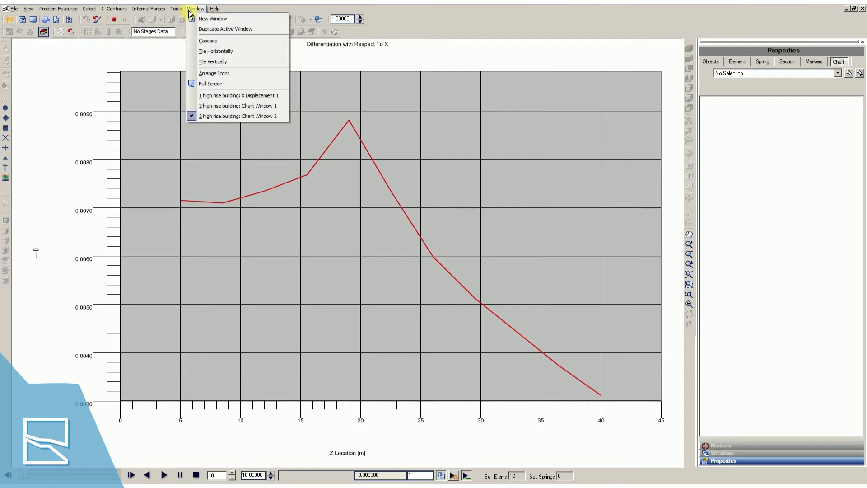
click(209, 62)
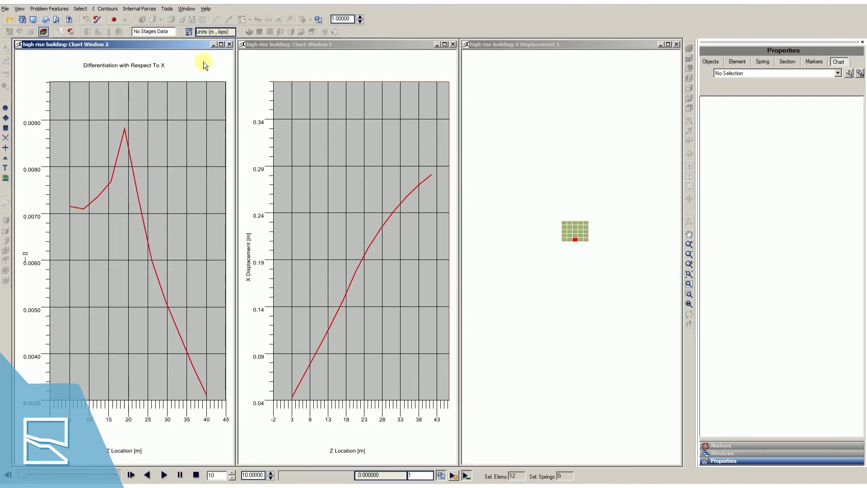